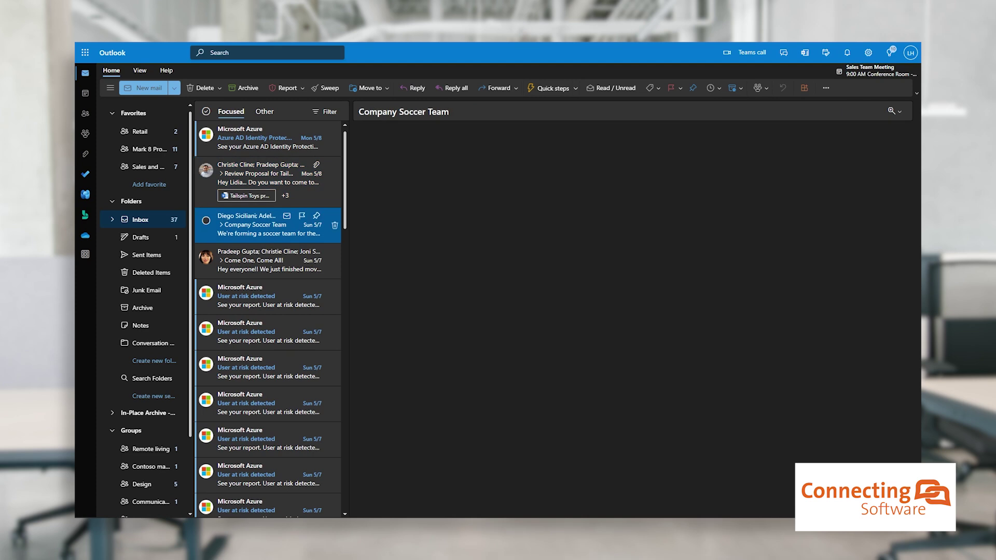
- Bring the second mailbox's Outlook window alongside the first and open its Meeting update email
{"action": "left_click_drag", "start_coordinate": [382, 162], "coordinate": [464, 162]}
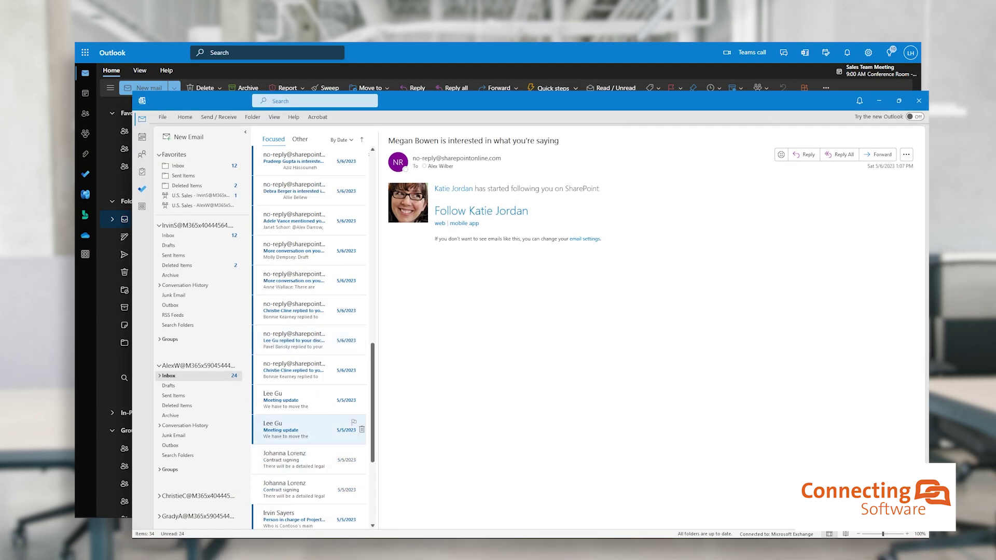
{"action": "left_click", "coordinate": [309, 400]}
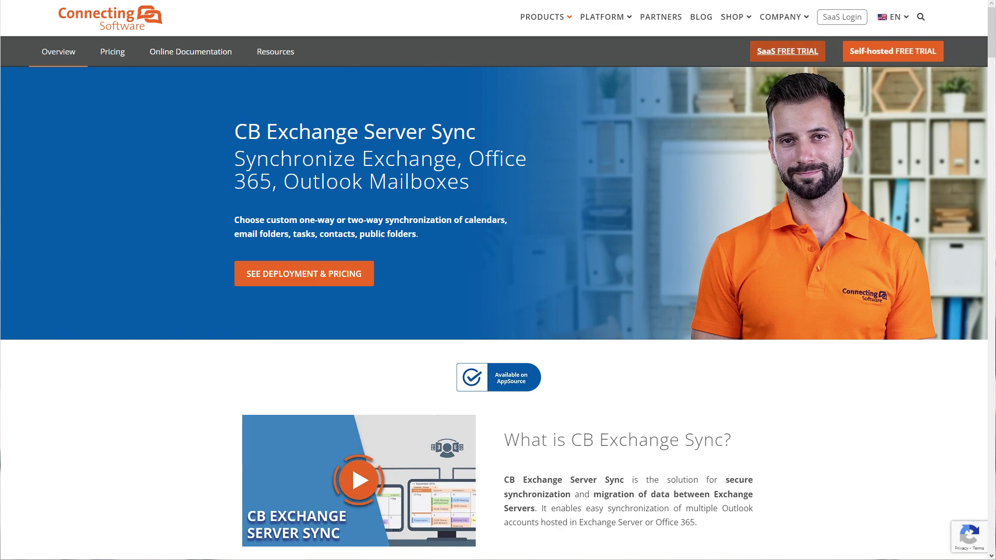
- Start the CB Exchange Server Sync SaaS free trial, then view the Updated Budget for Tailspin Toys project email
{"action": "left_click", "coordinate": [786, 51]}
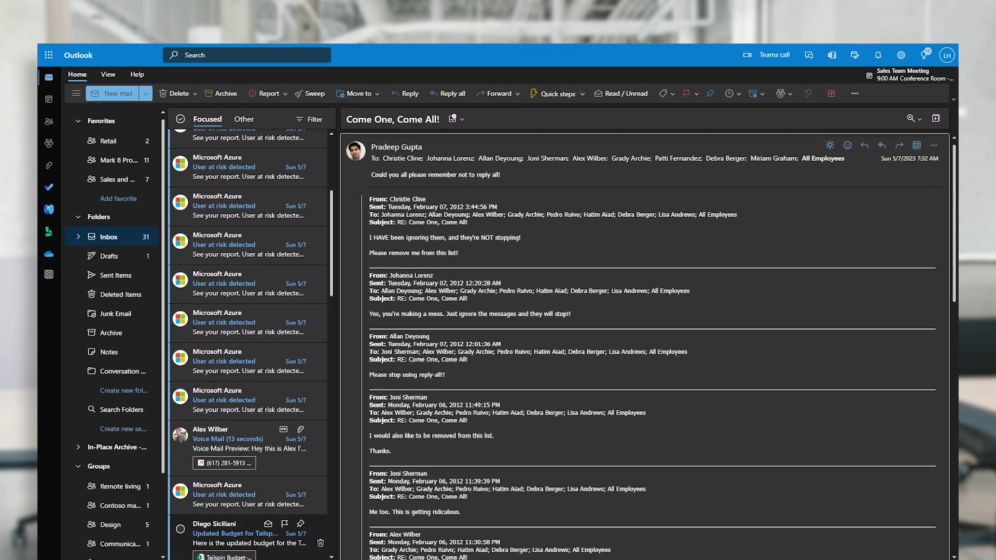
{"action": "left_click", "coordinate": [249, 533]}
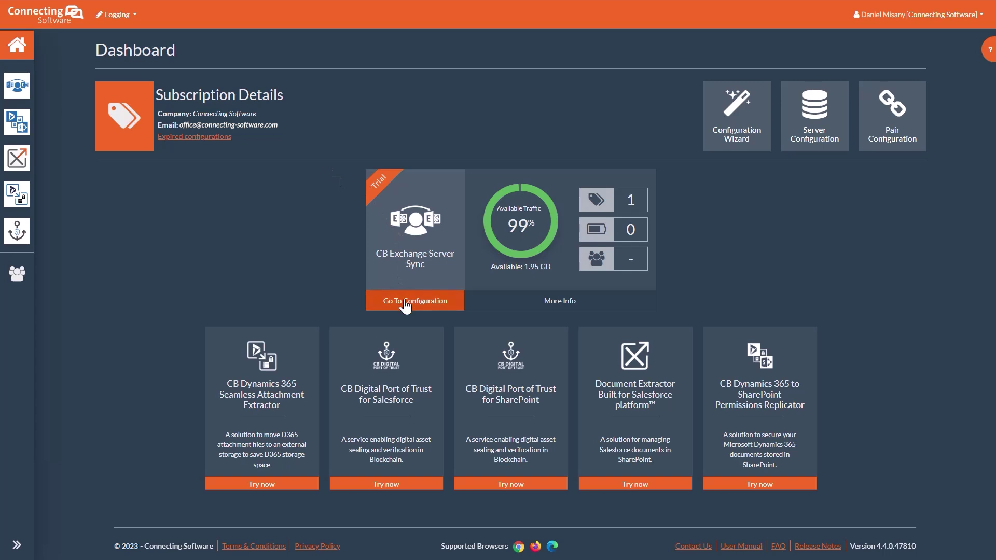
- Go from the Dashboard to CB Exchange Server Sync's configuration and bring up the Configurations menu
{"action": "left_click", "coordinate": [405, 305]}
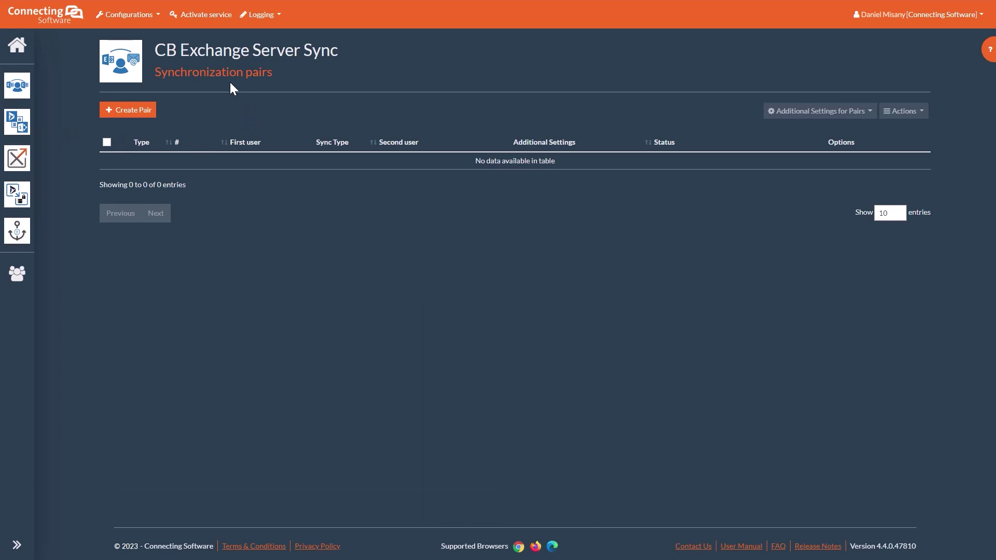
{"action": "left_click", "coordinate": [150, 20]}
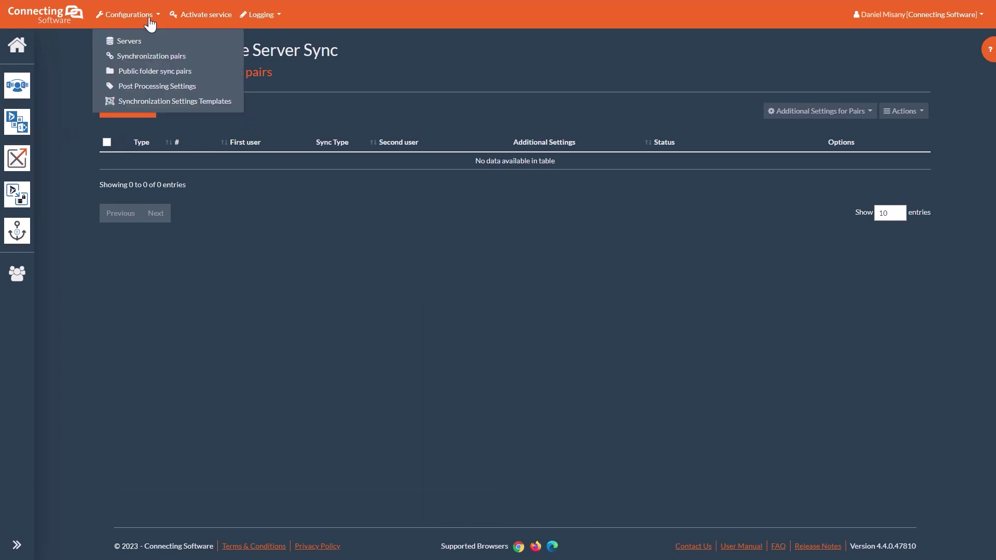
- Add an Exchange server aliased 'Office 365 Demo', signed in with Microsoft OAuth, and save it
{"action": "left_click", "coordinate": [139, 42]}
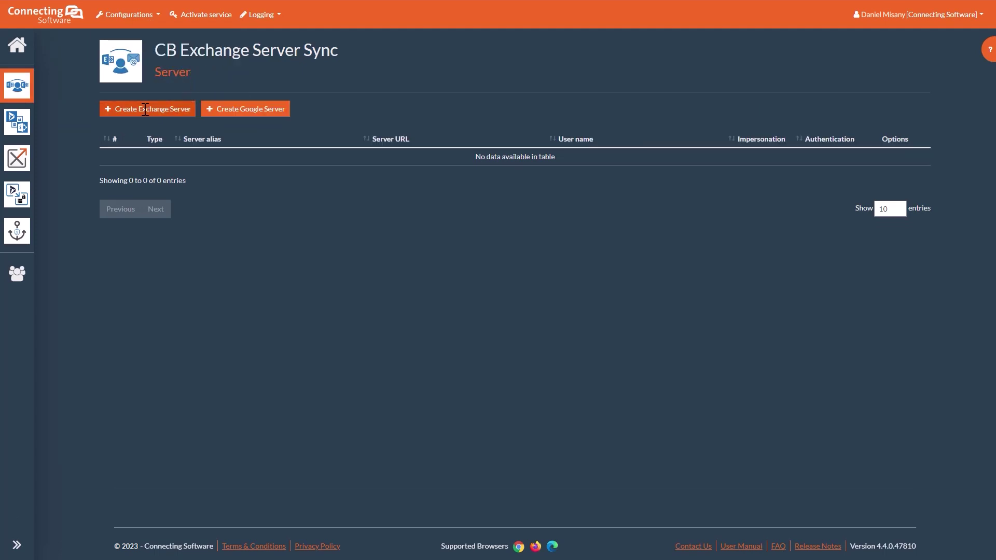
{"action": "left_click", "coordinate": [148, 110]}
{"action": "type", "text": "Office"}
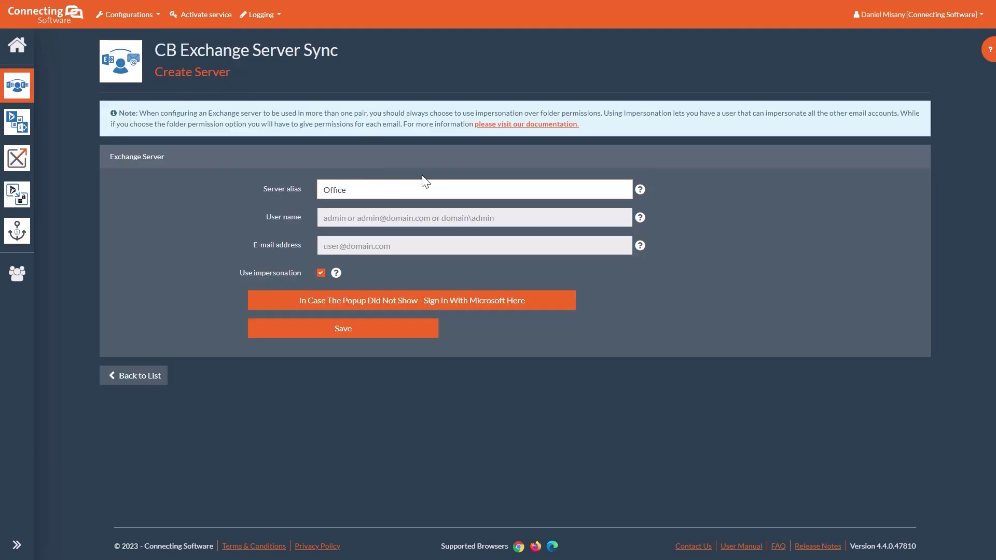
{"action": "type", "text": " 365 Demo"}
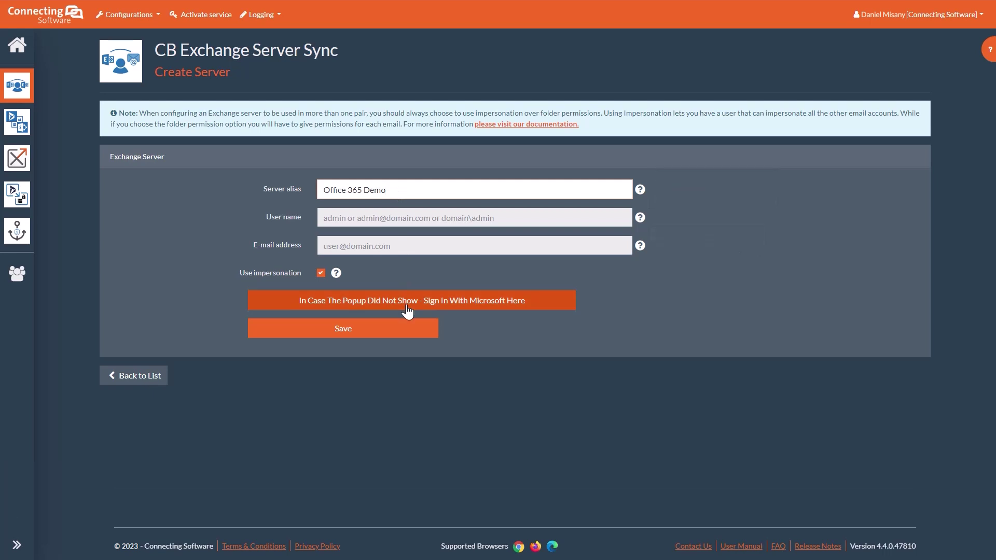
{"action": "left_click", "coordinate": [407, 306]}
{"action": "left_click", "coordinate": [338, 331]}
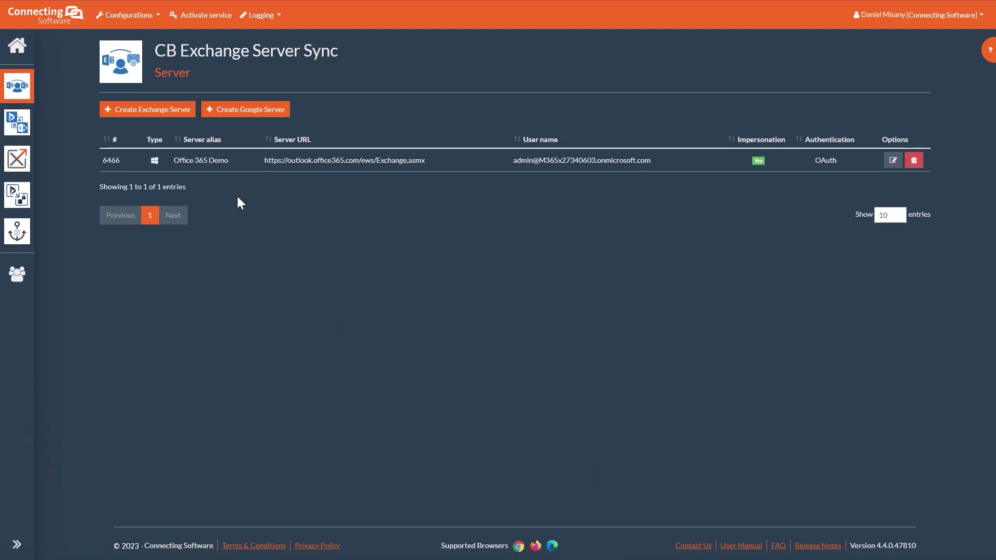
- Create a new sync pair, picking the first and second user mailboxes from the autocomplete suggestions
{"action": "left_click", "coordinate": [138, 16]}
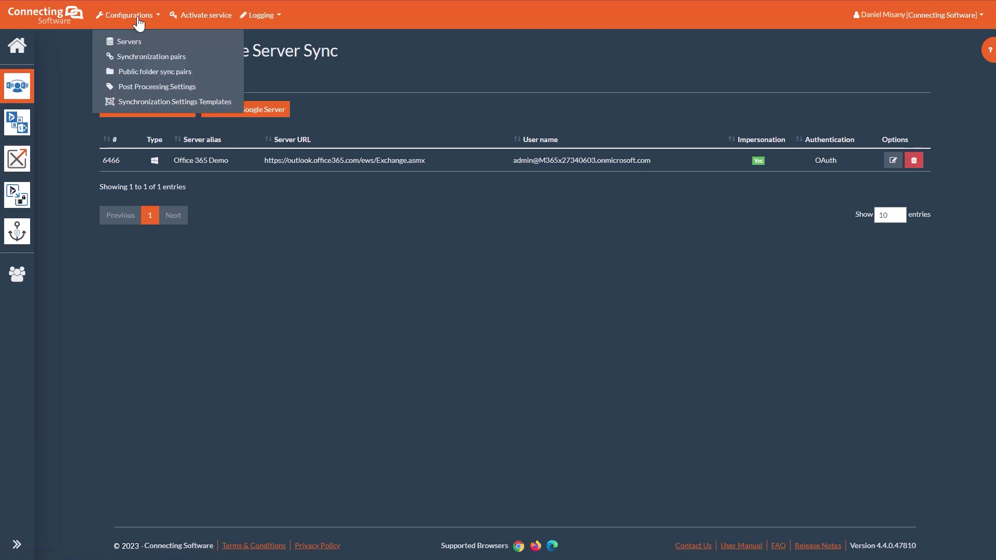
{"action": "left_click", "coordinate": [152, 57]}
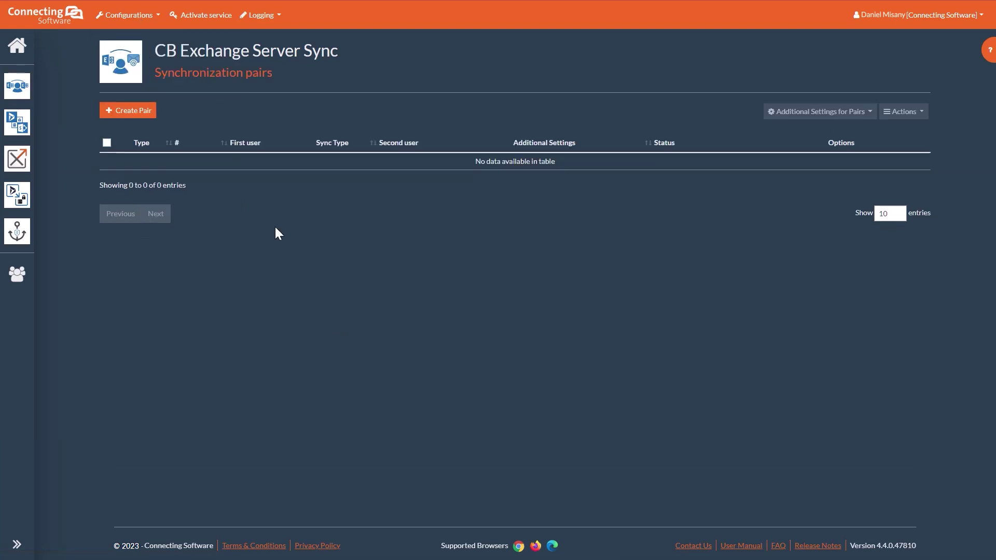
{"action": "left_click", "coordinate": [140, 116]}
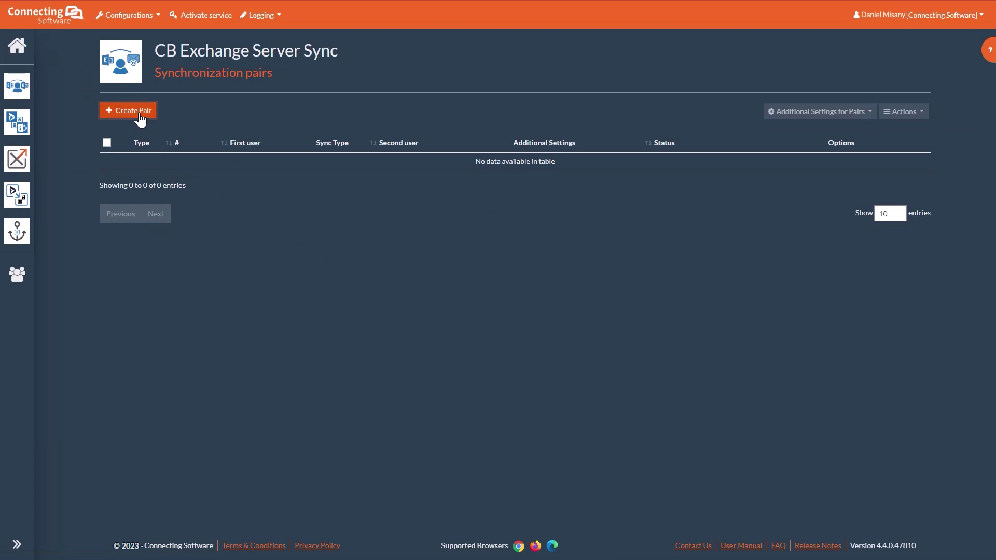
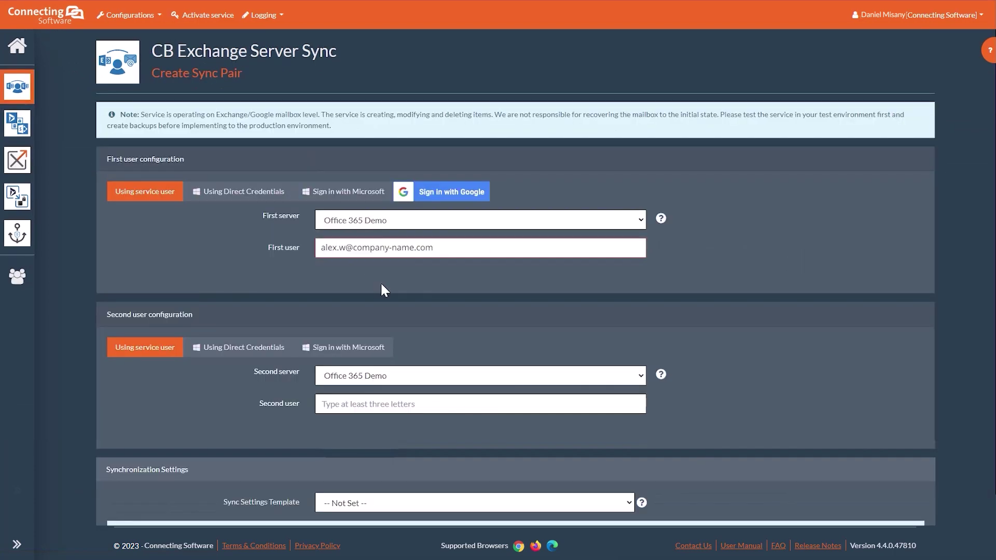
{"action": "left_click", "coordinate": [410, 405]}
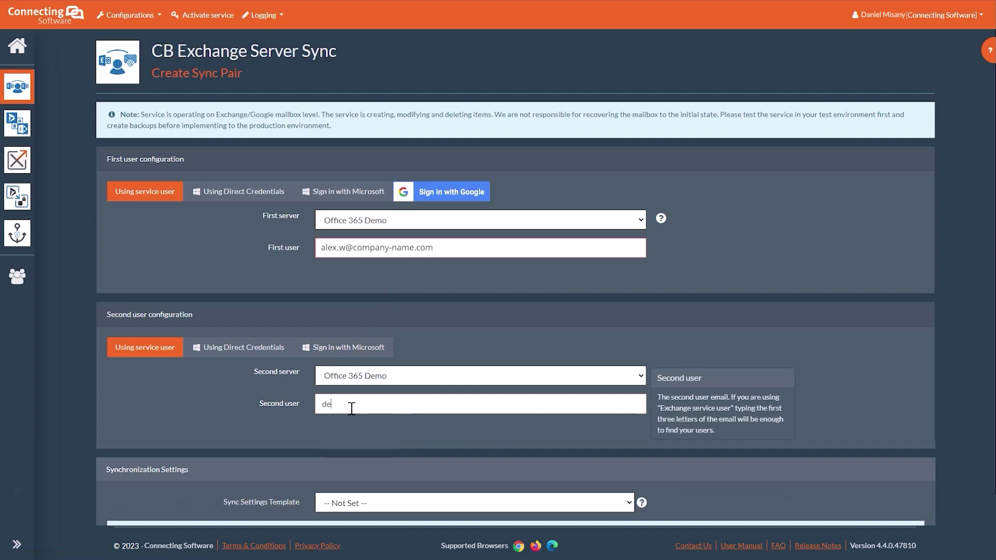
{"action": "scroll", "coordinate": [293, 338], "scroll_direction": "down", "scroll_amount": 5}
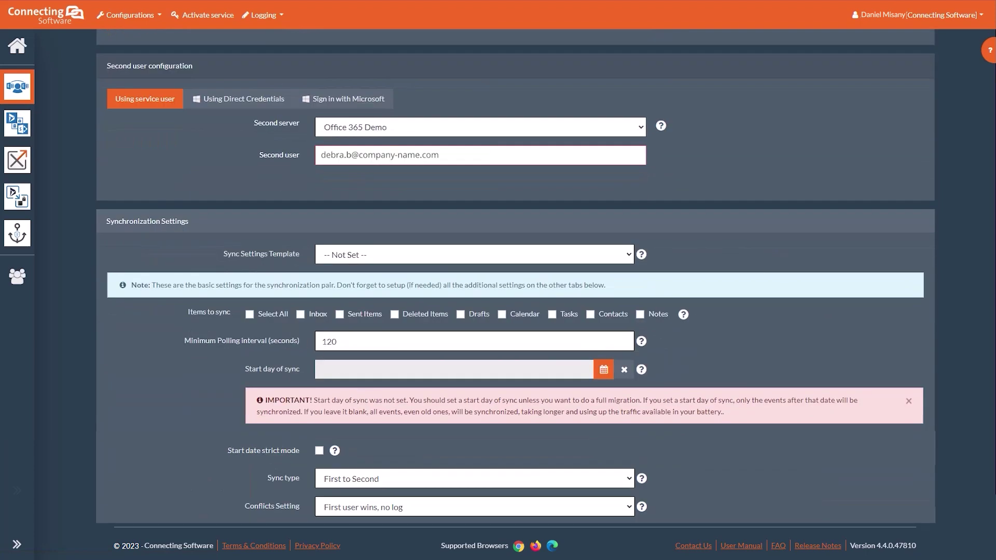
- Include the Inbox in the synced items and set the sync start day to August 2, 2022
{"action": "left_click", "coordinate": [300, 314]}
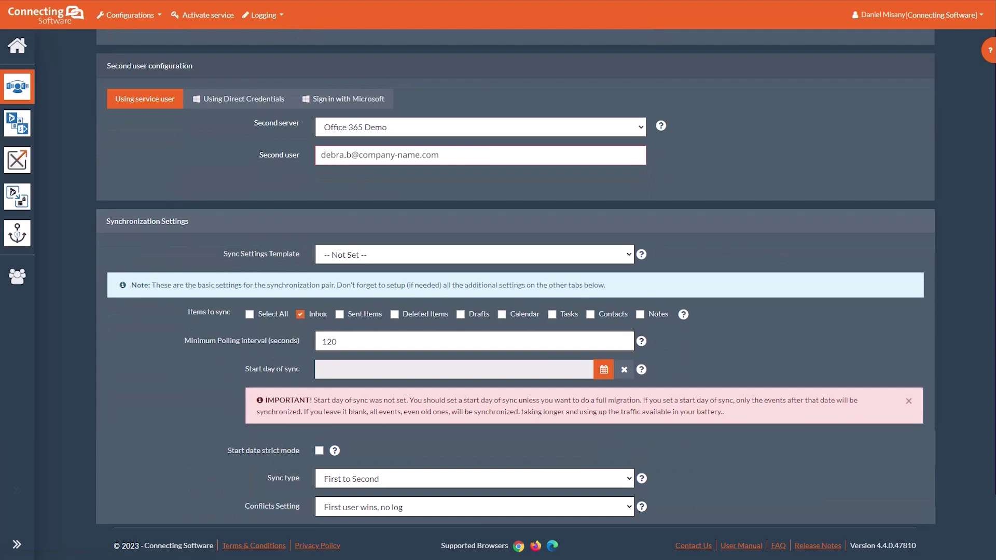
{"action": "double_click", "coordinate": [329, 341]}
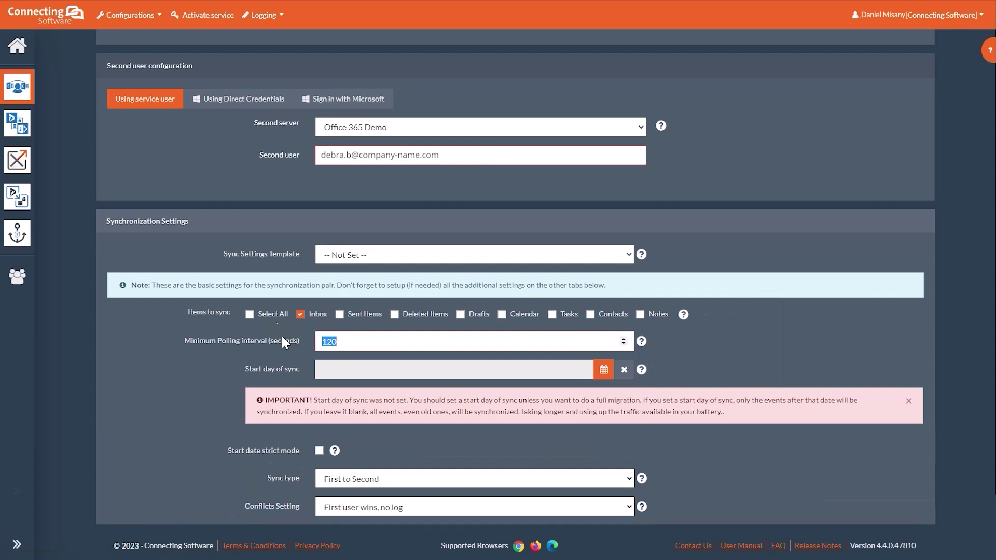
{"action": "left_click", "coordinate": [604, 370]}
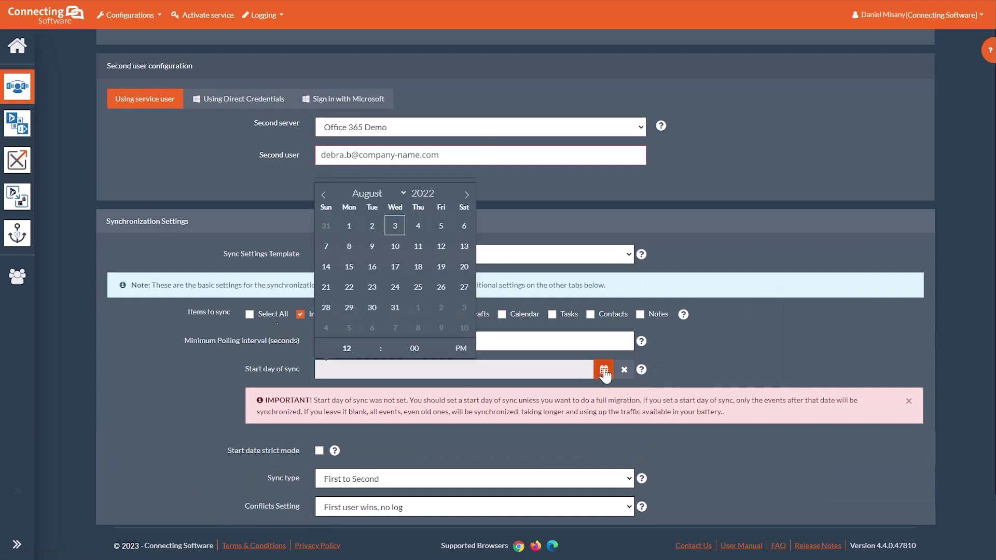
{"action": "left_click", "coordinate": [372, 226]}
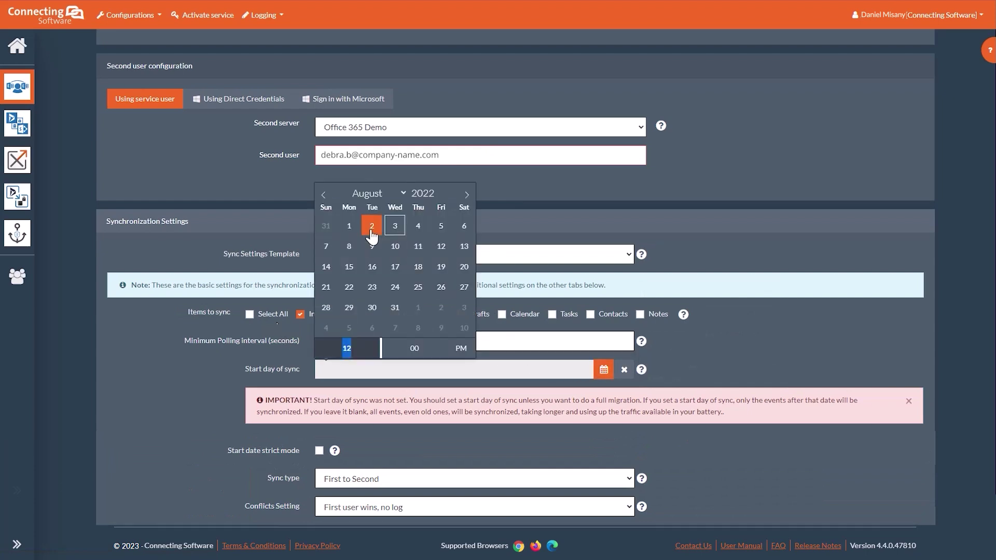
{"action": "left_click", "coordinate": [739, 343]}
{"action": "scroll", "coordinate": [571, 369], "scroll_direction": "down", "scroll_amount": 4}
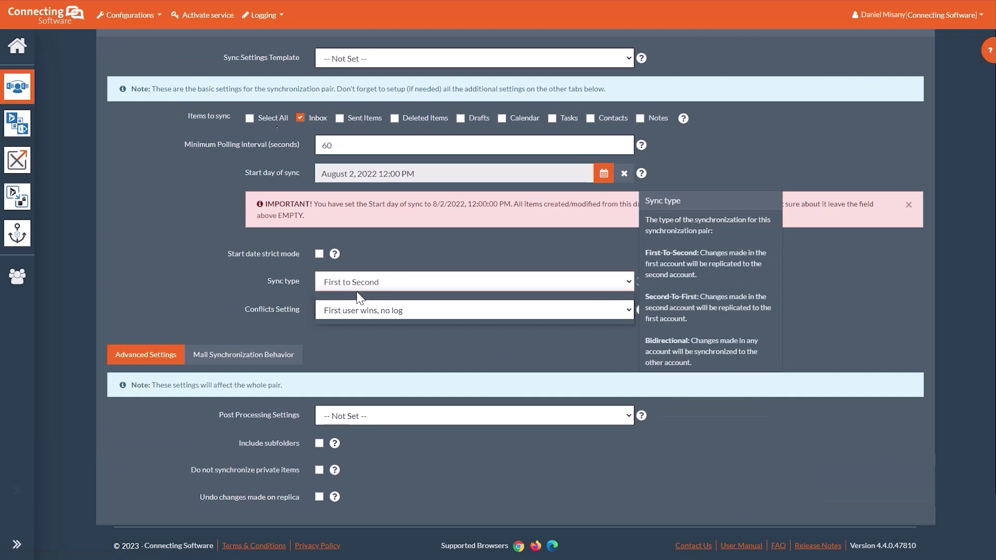
- Set the sync type to Bidirectional and save the pair
{"action": "left_click", "coordinate": [357, 292]}
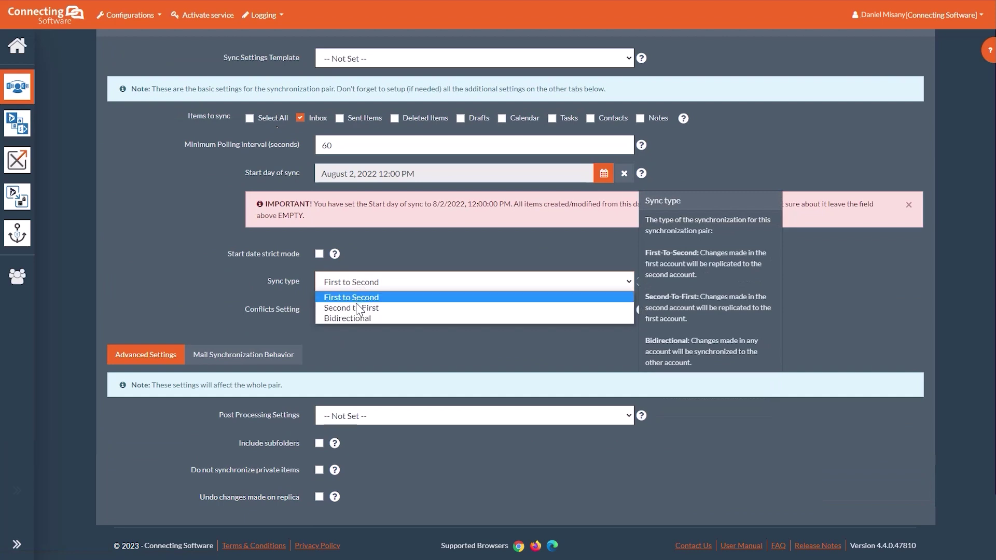
{"action": "left_click", "coordinate": [354, 315]}
{"action": "scroll", "coordinate": [385, 342], "scroll_direction": "down", "scroll_amount": 3}
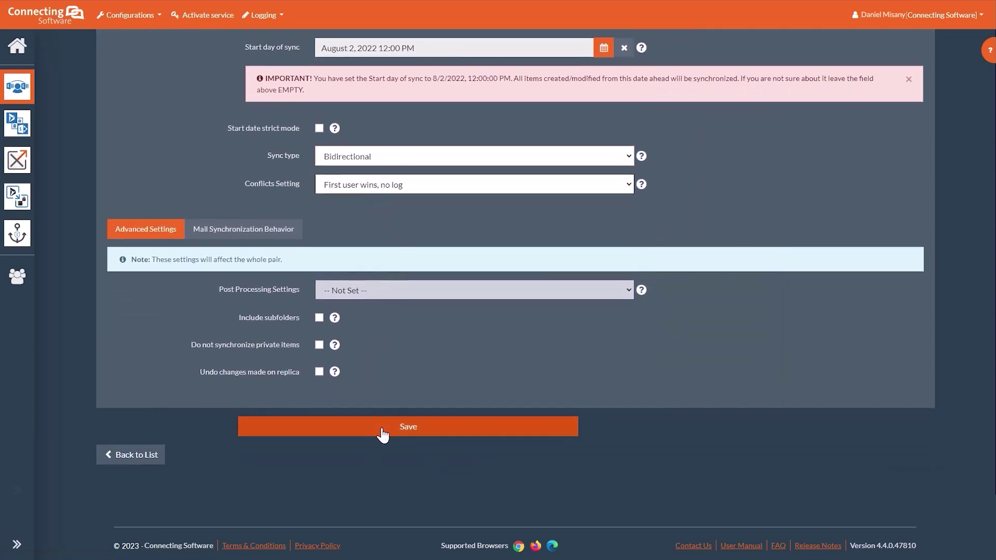
{"action": "left_click", "coordinate": [382, 434]}
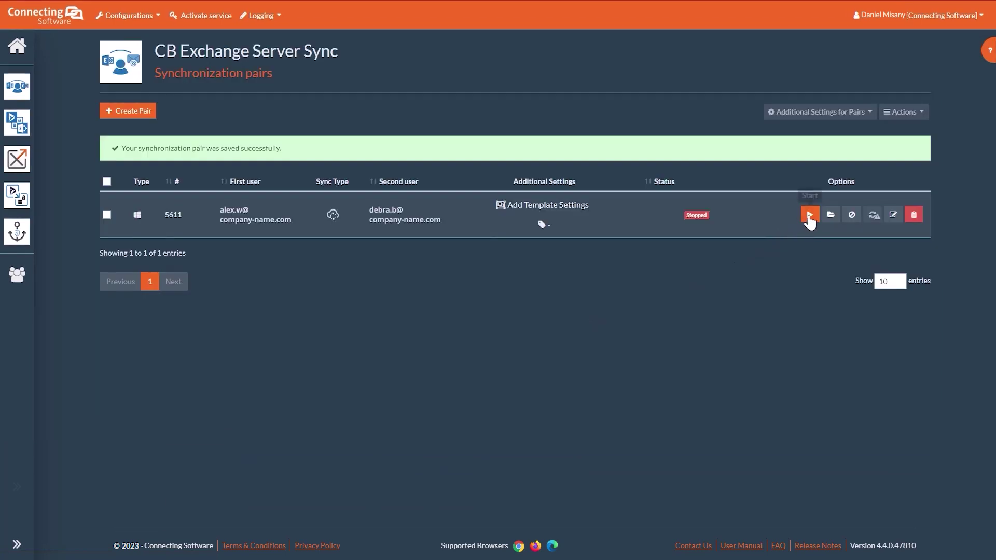
- Start the saved sync pair from its Options column so its status becomes Started
{"action": "left_click", "coordinate": [806, 218]}
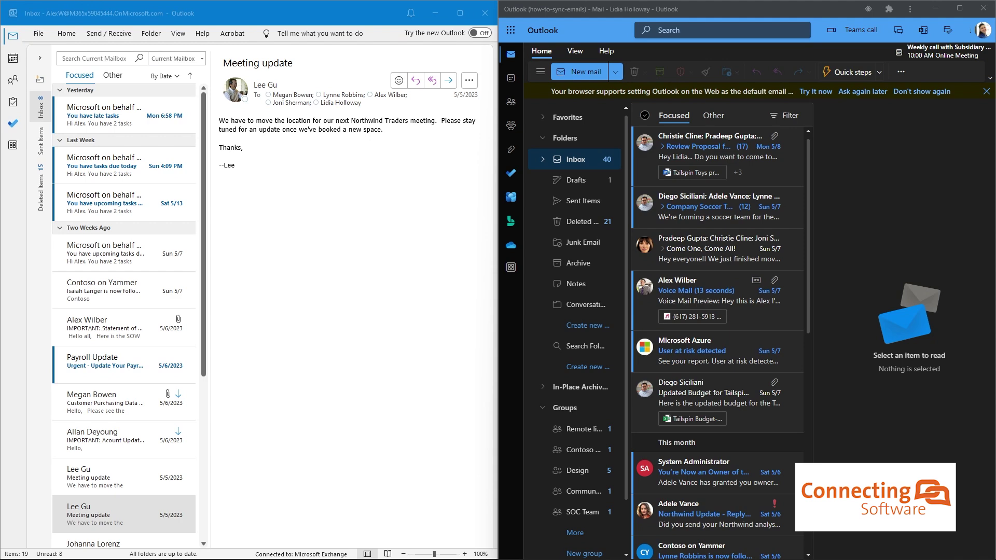
- Scroll through both Outlook inboxes to compare the synced messages
{"action": "scroll", "coordinate": [124, 311], "scroll_direction": "down", "scroll_amount": 3}
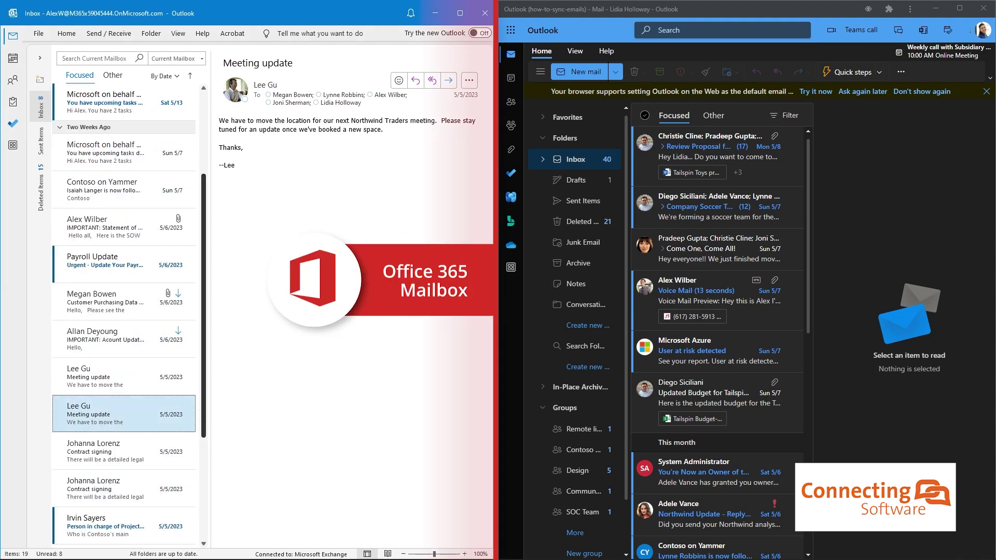
{"action": "scroll", "coordinate": [124, 311], "scroll_direction": "down", "scroll_amount": 5}
{"action": "scroll", "coordinate": [124, 311], "scroll_direction": "up", "scroll_amount": 8}
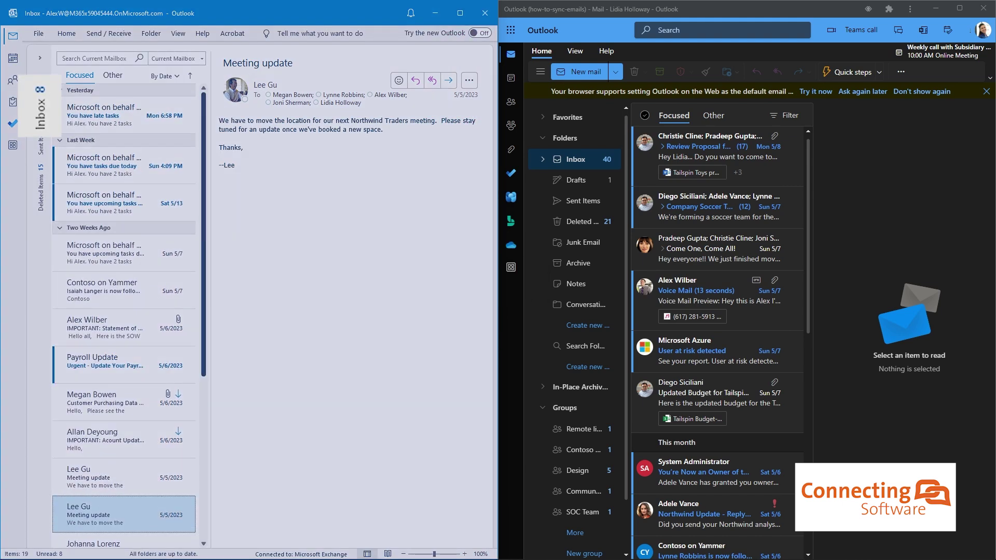
{"action": "scroll", "coordinate": [717, 337], "scroll_direction": "down", "scroll_amount": 6}
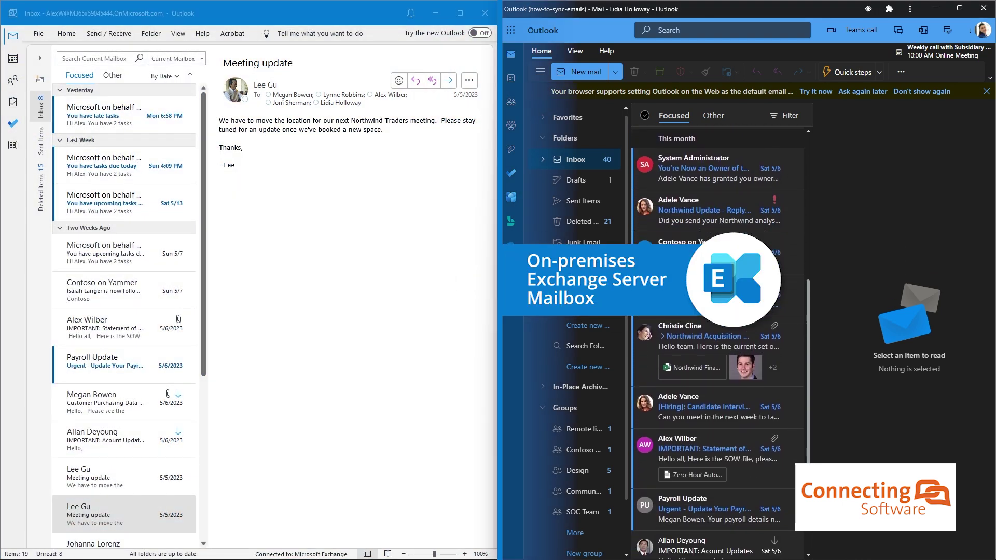
{"action": "scroll", "coordinate": [718, 337], "scroll_direction": "up", "scroll_amount": 6}
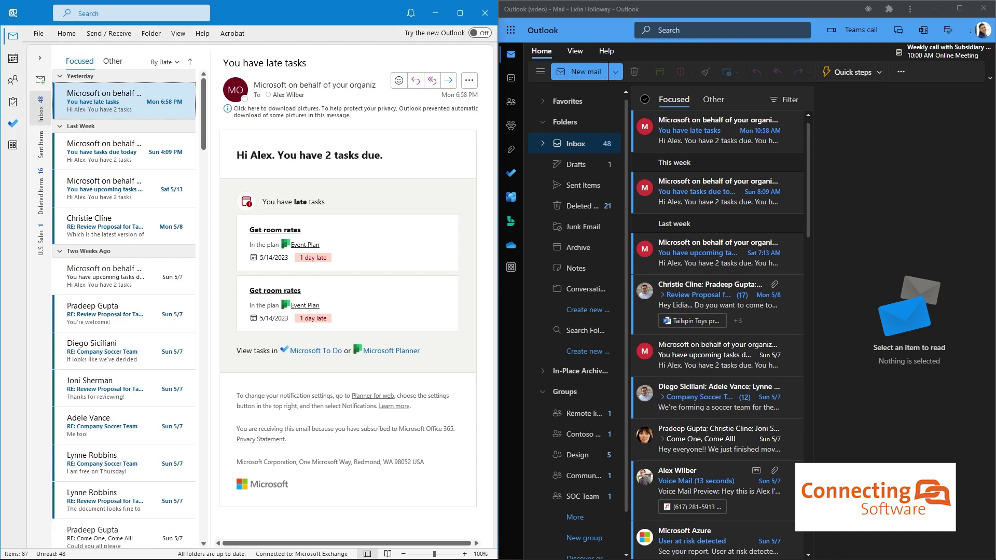
- Open the new Monthly Sales Report - May 2023 email in the right-hand Outlook inbox
{"action": "left_click", "coordinate": [716, 130]}
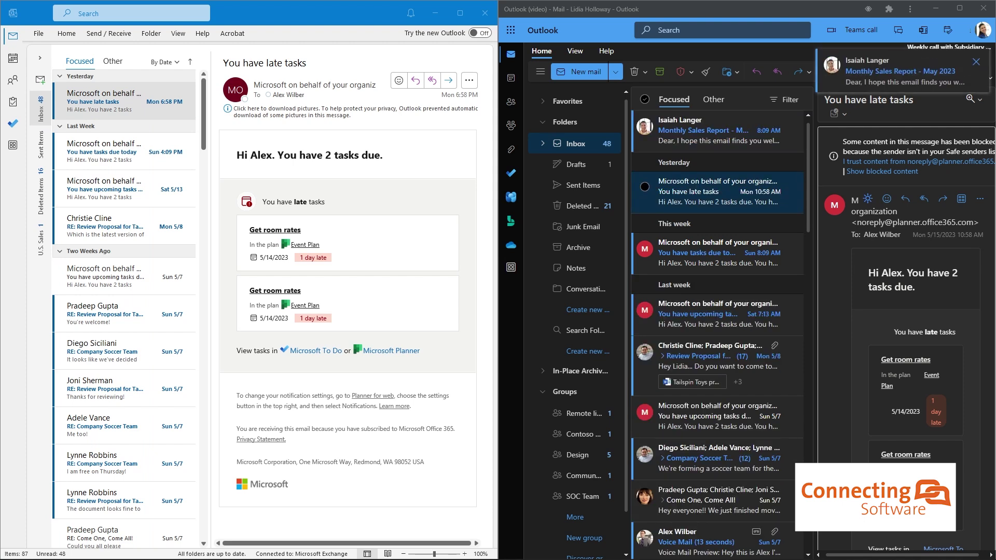
{"action": "scroll", "coordinate": [905, 337], "scroll_direction": "down", "scroll_amount": 2}
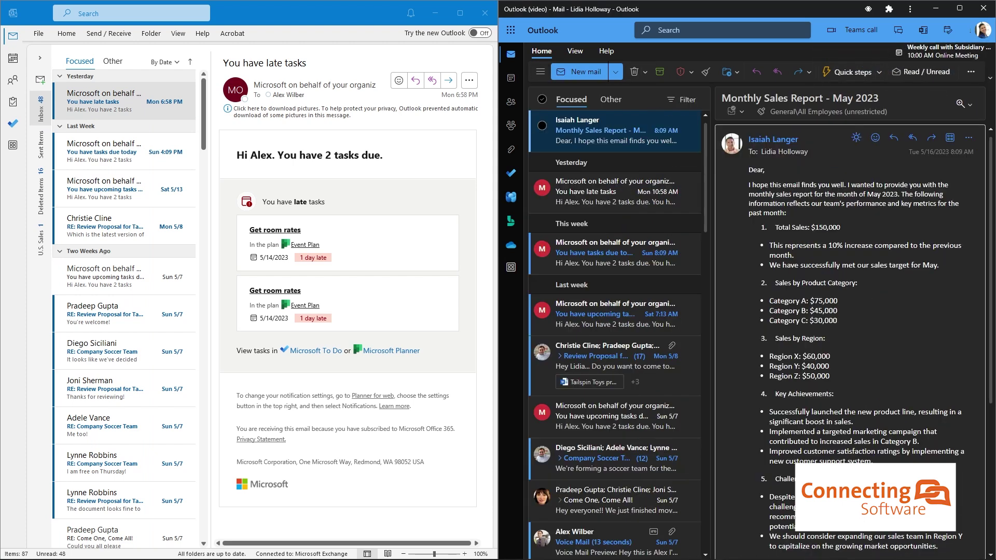
{"action": "scroll", "coordinate": [850, 337], "scroll_direction": "down", "scroll_amount": 7}
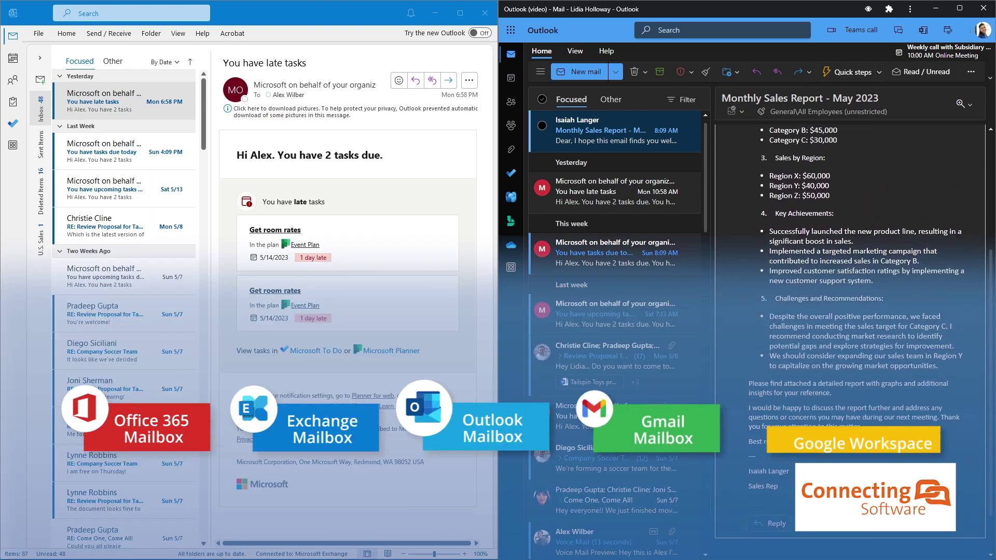
{"action": "scroll", "coordinate": [850, 337], "scroll_direction": "up", "scroll_amount": 8}
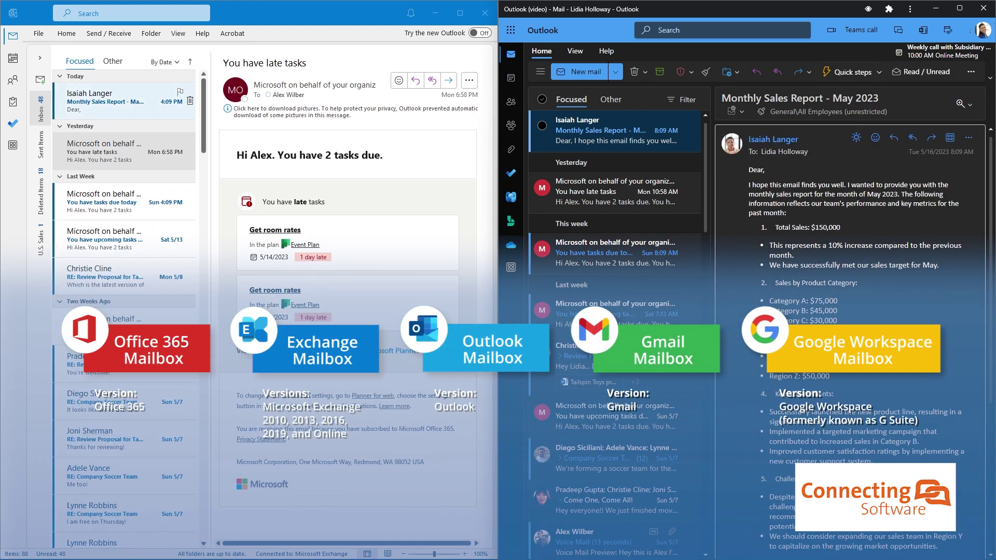
- Open the synced Monthly Sales Report - May 2023 email in the left-hand desktop inbox
{"action": "left_click", "coordinate": [119, 95]}
{"action": "scroll", "coordinate": [347, 312], "scroll_direction": "down", "scroll_amount": 1}
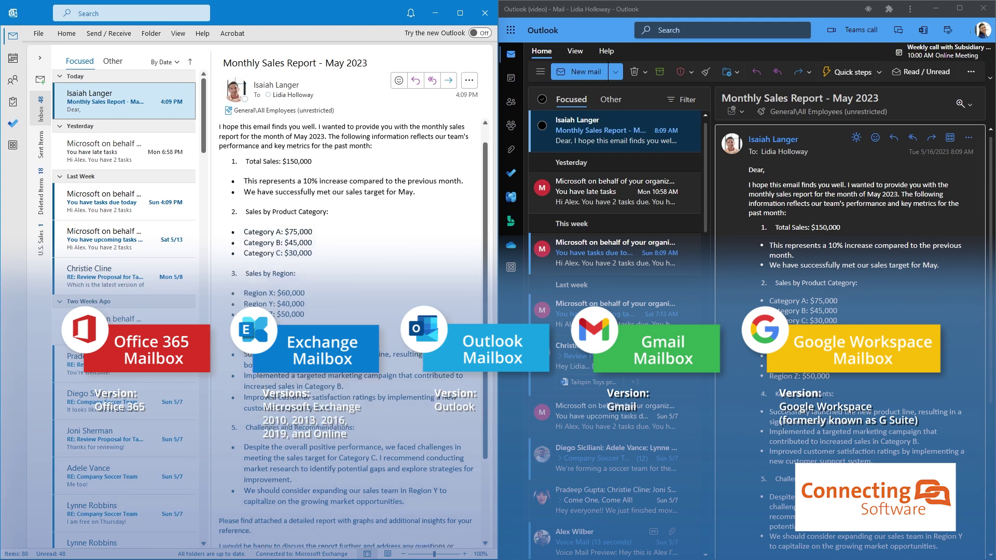
{"action": "scroll", "coordinate": [353, 332], "scroll_direction": "down", "scroll_amount": 4}
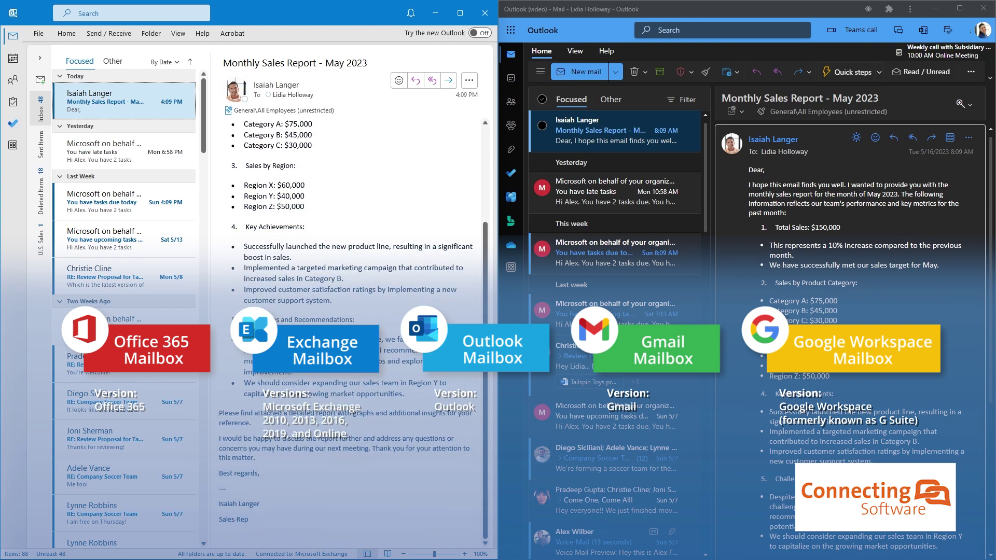
{"action": "scroll", "coordinate": [347, 332], "scroll_direction": "up", "scroll_amount": 5}
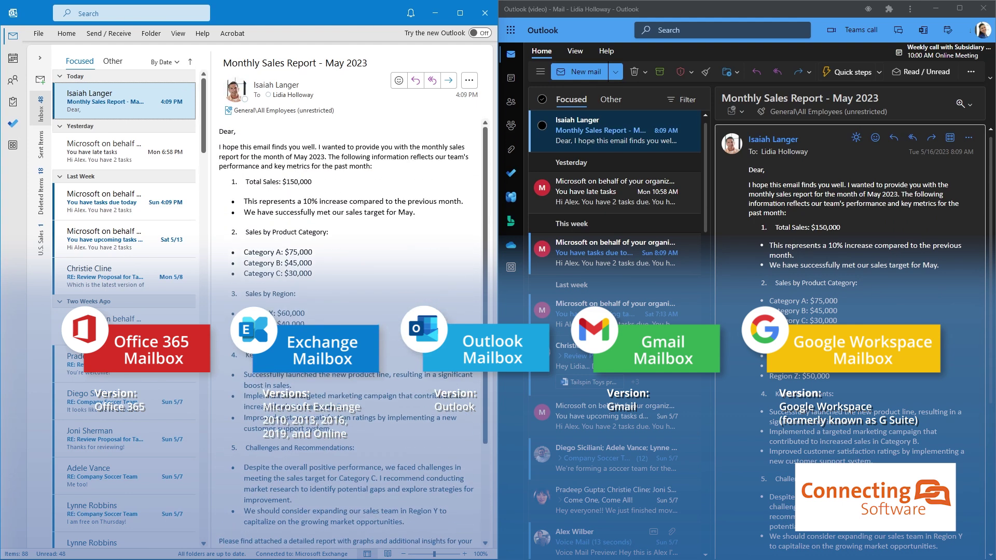